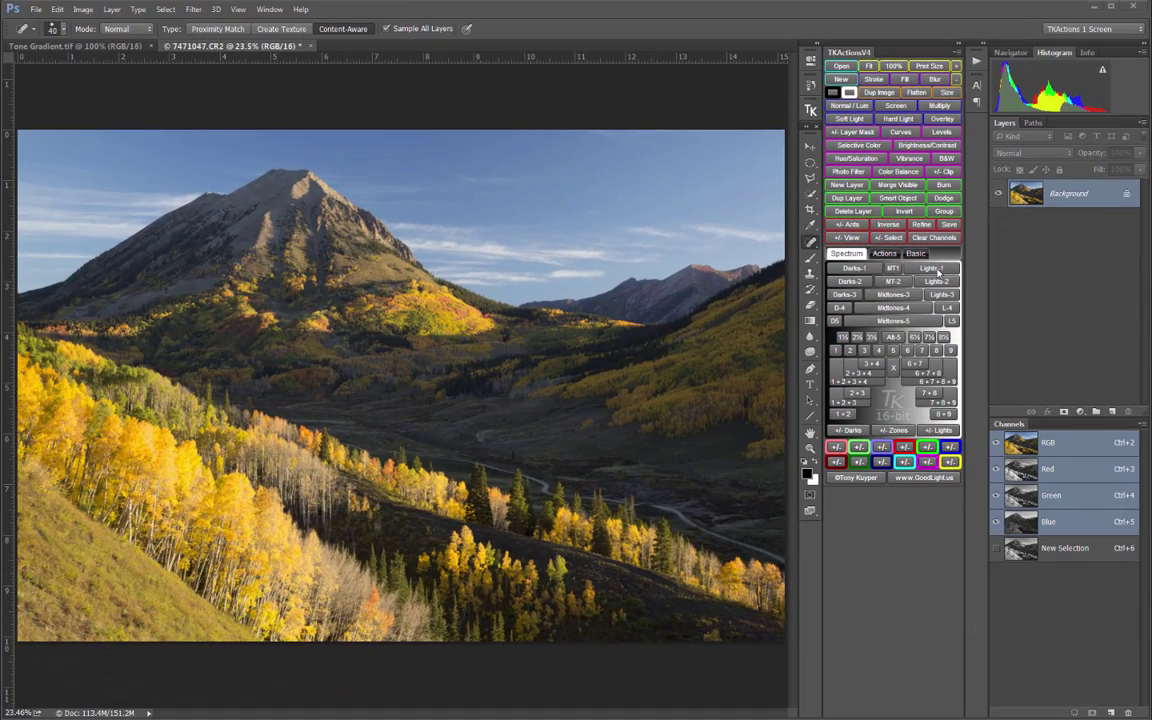
# Load a Lights-1 selection of the brightest tones and view its grayscale New Selection channel.
pyautogui.click(936, 270)
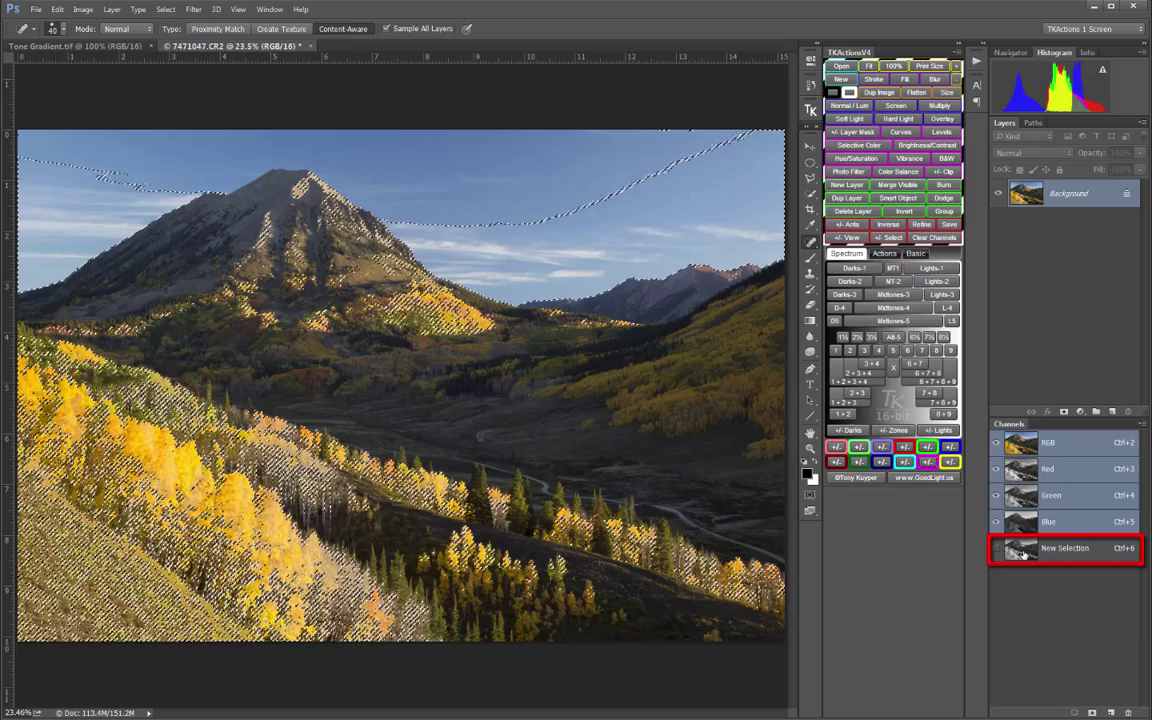
pyautogui.click(1022, 553)
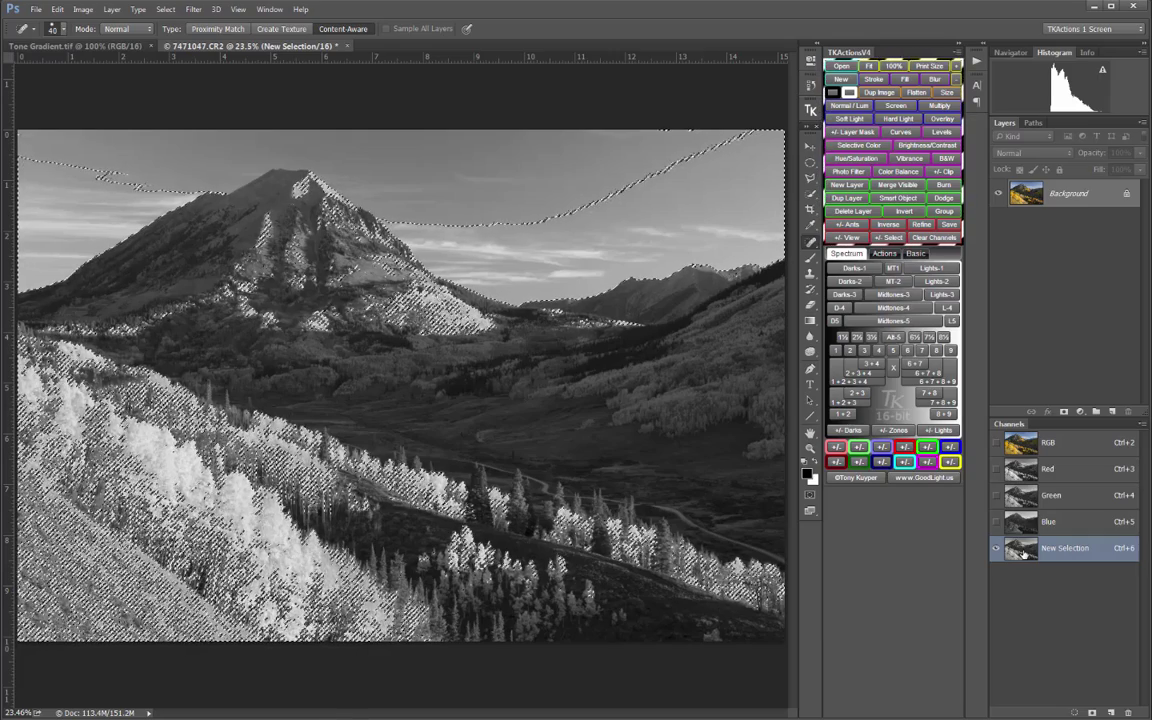
# Return to the RGB composite and delete the New Selection channel, keeping the Lights-1 selection.
pyautogui.click(920, 406)
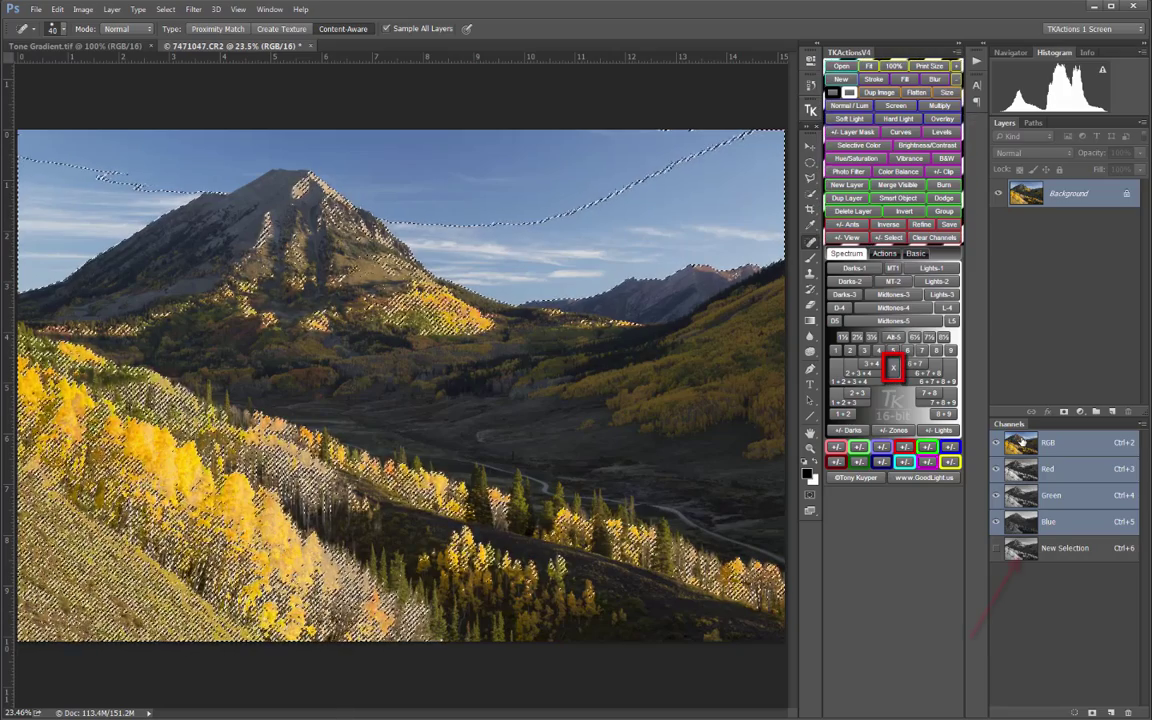
pyautogui.click(894, 373)
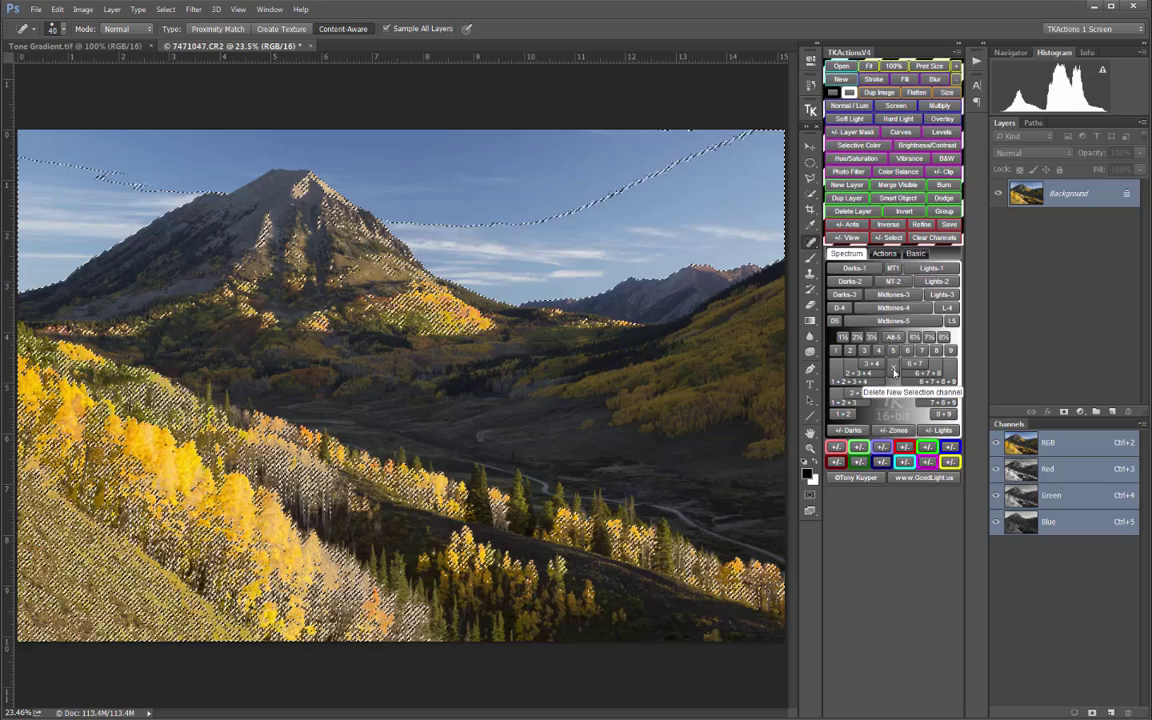
# Make a Darks-2 selection, rename its channel 'Darks 2', and return to the RGB composite.
pyautogui.click(860, 284)
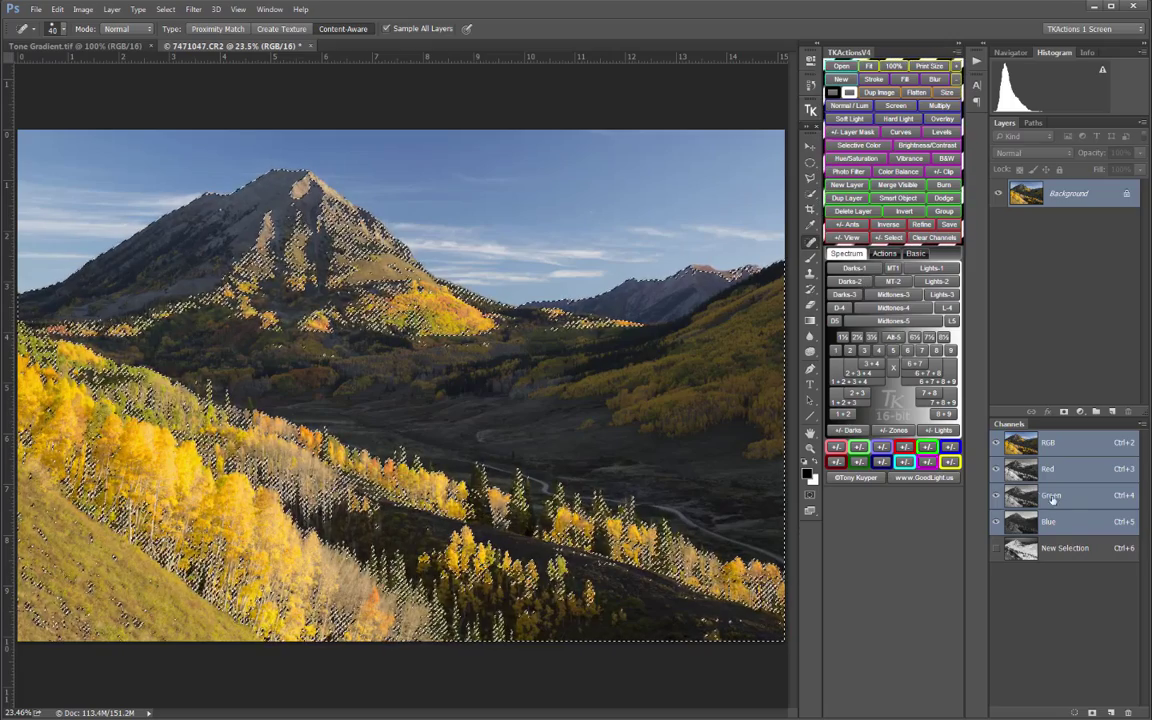
pyautogui.doubleClick(1066, 549)
pyautogui.write('Darks 2')
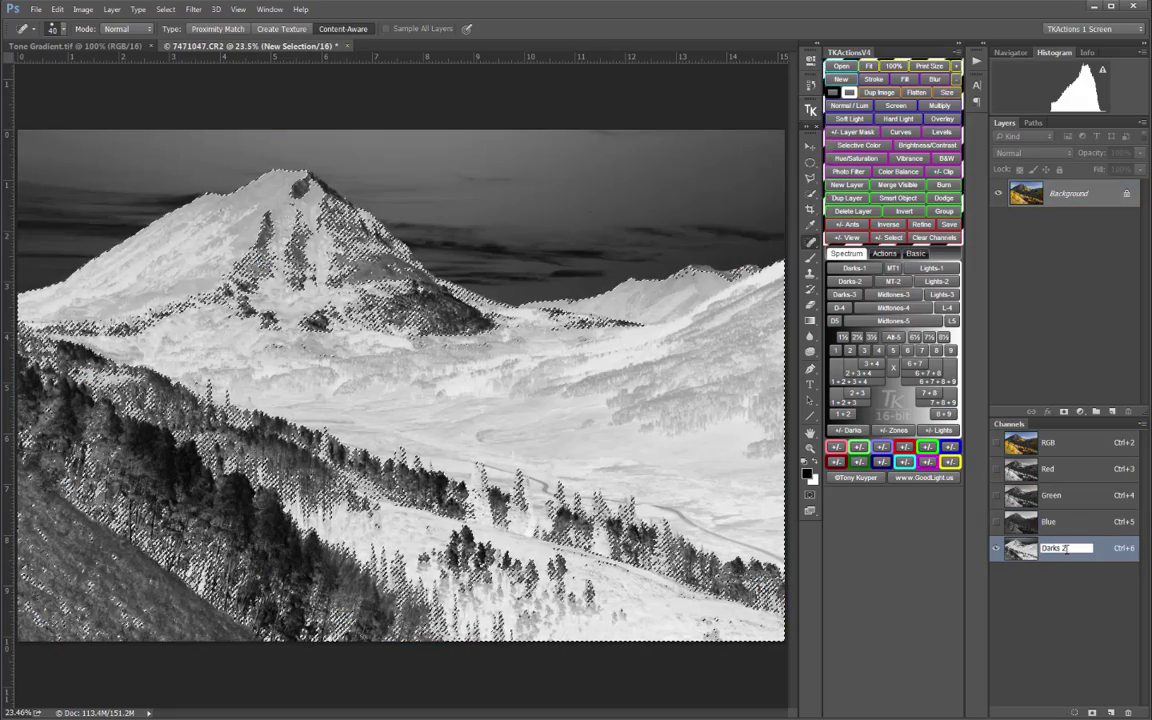
pyautogui.press('Return')
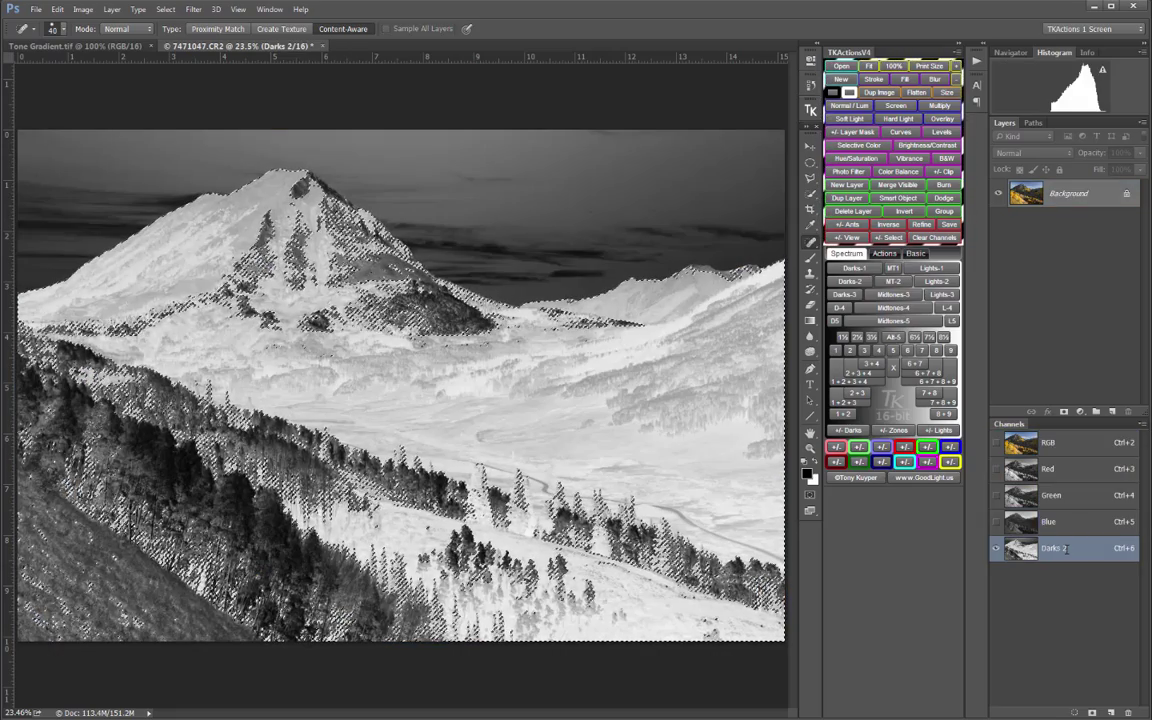
pyautogui.click(1028, 442)
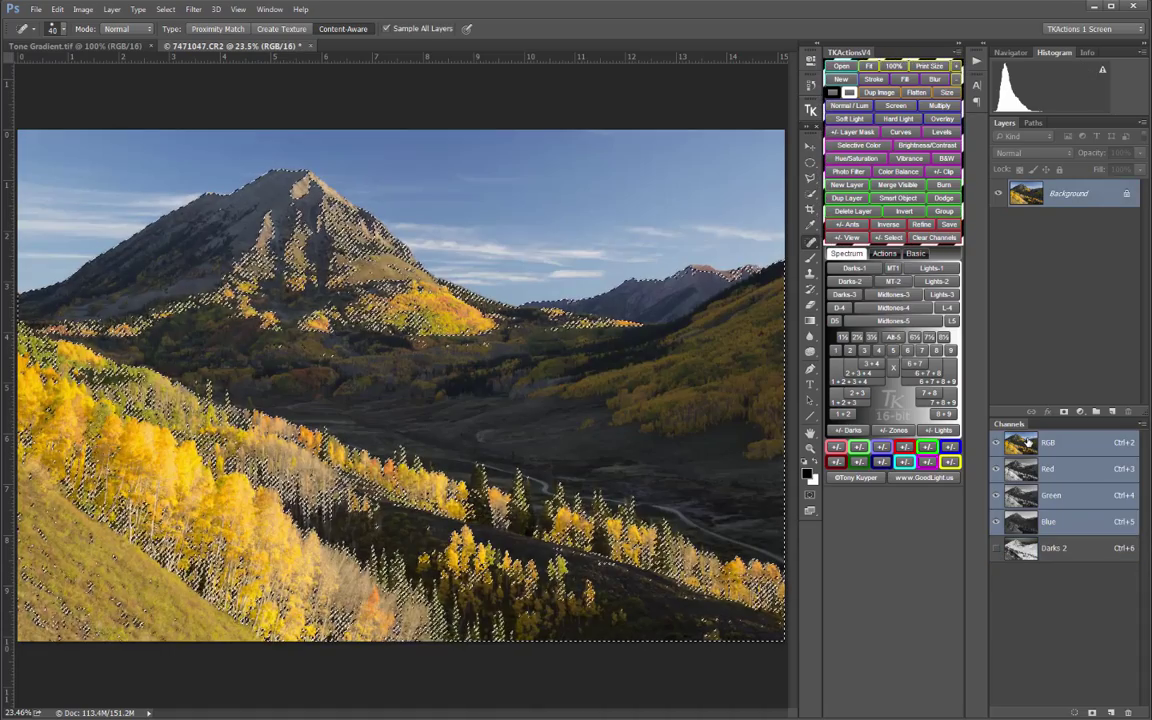
# Try a Lights-3 selection, then switch to Lights-2 covering the clouds and sunlit aspens.
pyautogui.click(943, 295)
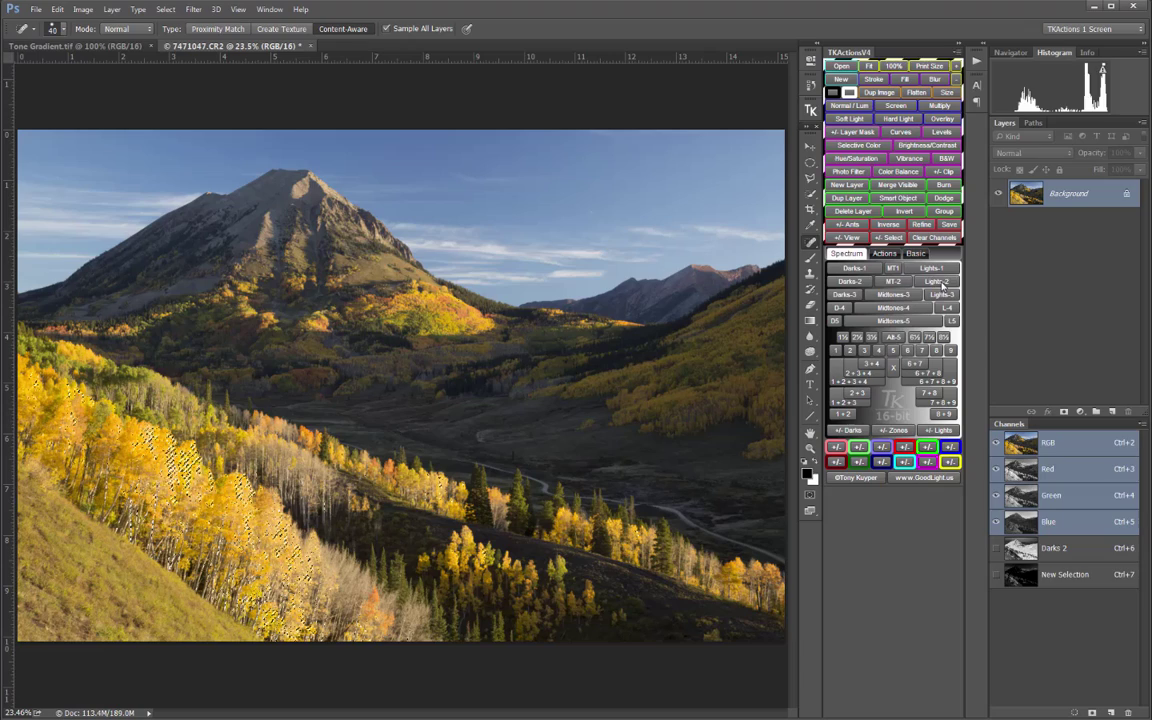
pyautogui.click(941, 283)
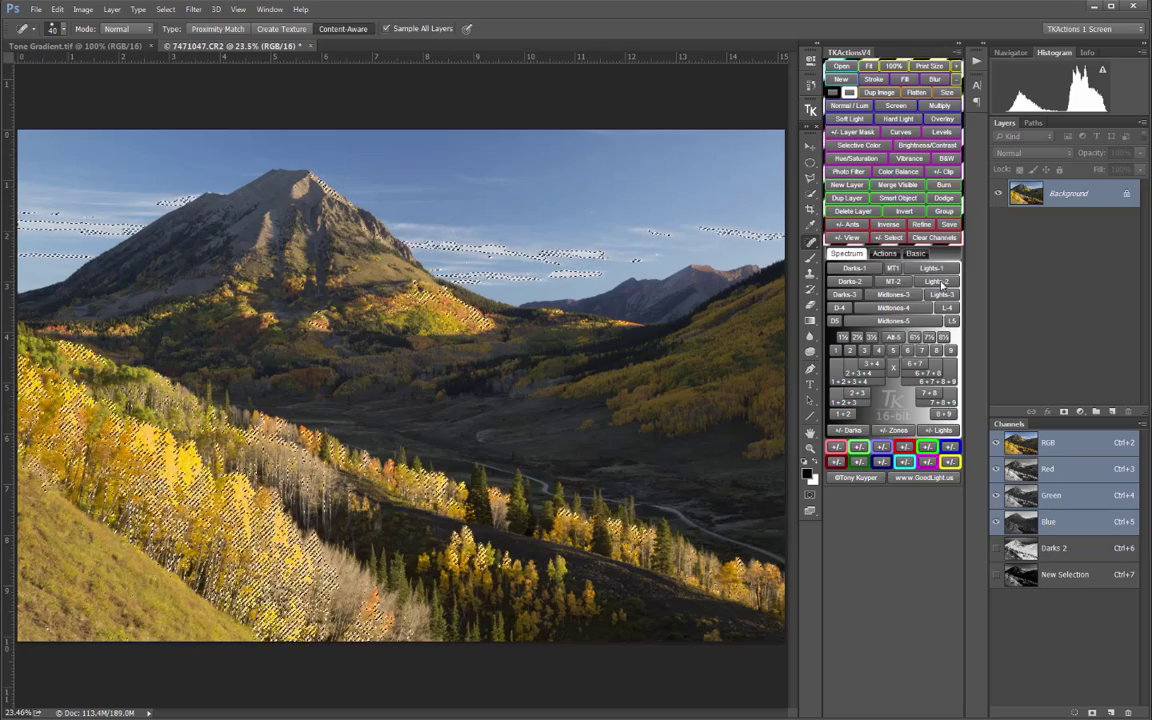
# Reload Lights-2, preview it as a pink mask overlay, then add a masked Curves layer.
pyautogui.click(938, 282)
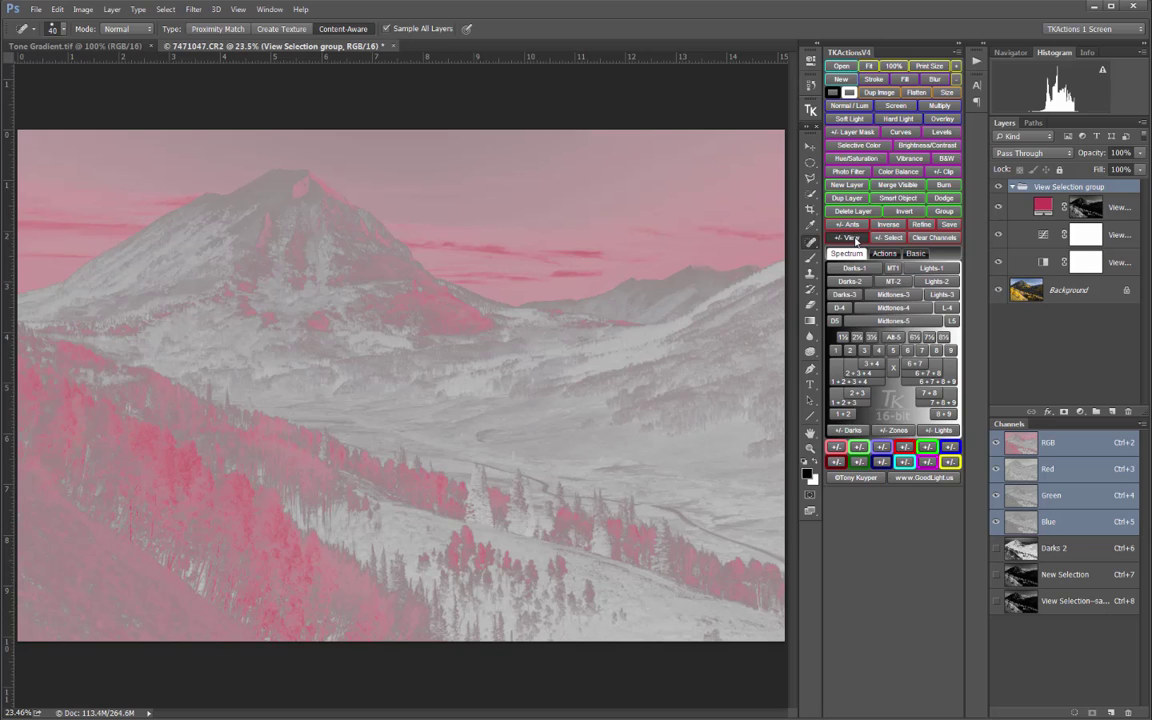
pyautogui.click(856, 241)
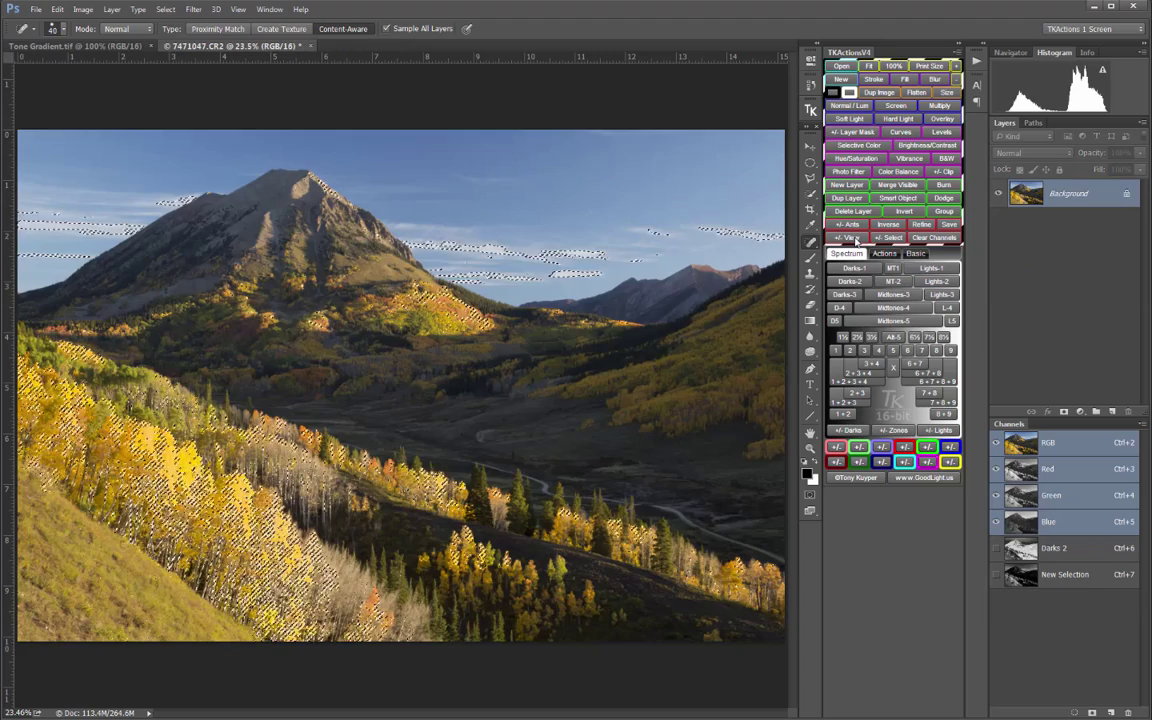
pyautogui.click(902, 135)
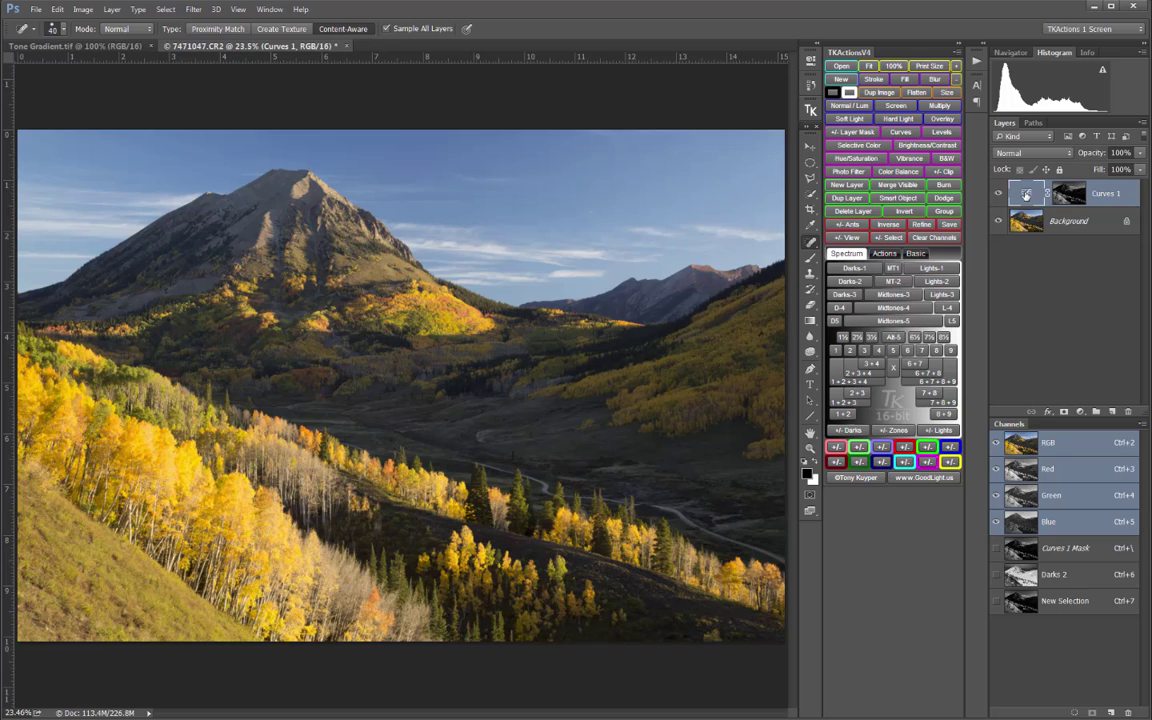
# Drag the Curves 1 midpoint down to darken the lights, then delete the Curves 1 layer.
pyautogui.doubleClick(1025, 195)
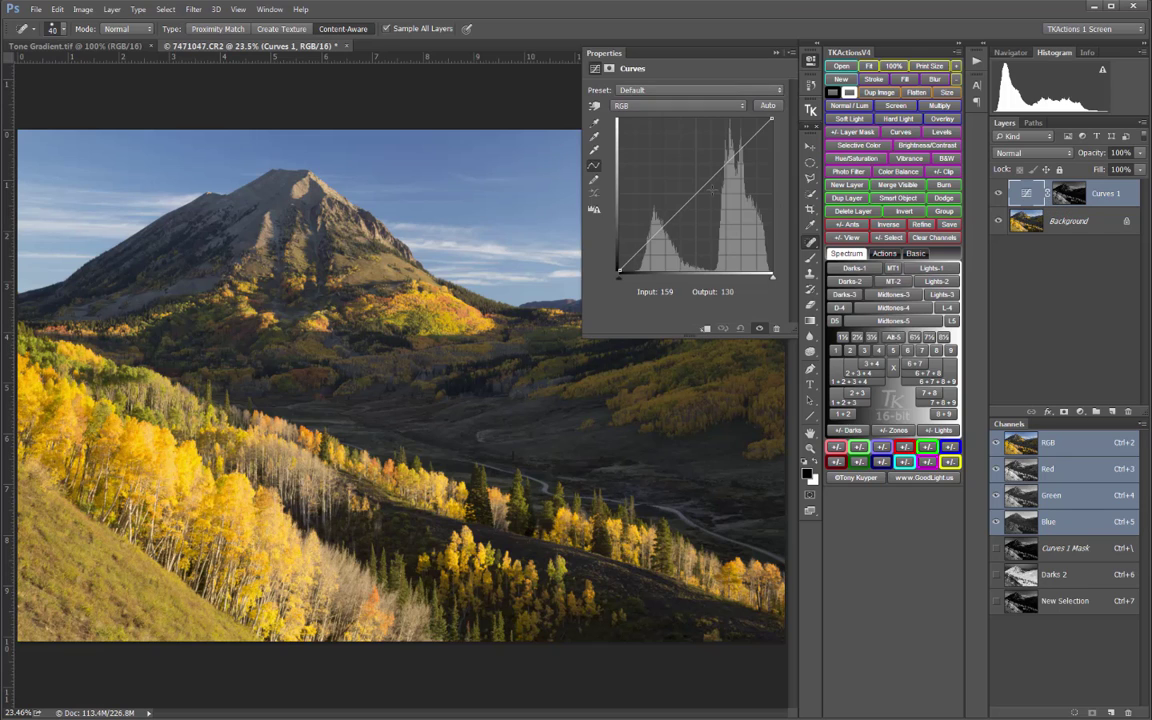
pyautogui.moveTo(694, 195)
pyautogui.mouseDown()
pyautogui.moveTo(700, 212)
pyautogui.moveTo(683, 175)
pyautogui.moveTo(700, 212)
pyautogui.mouseUp()
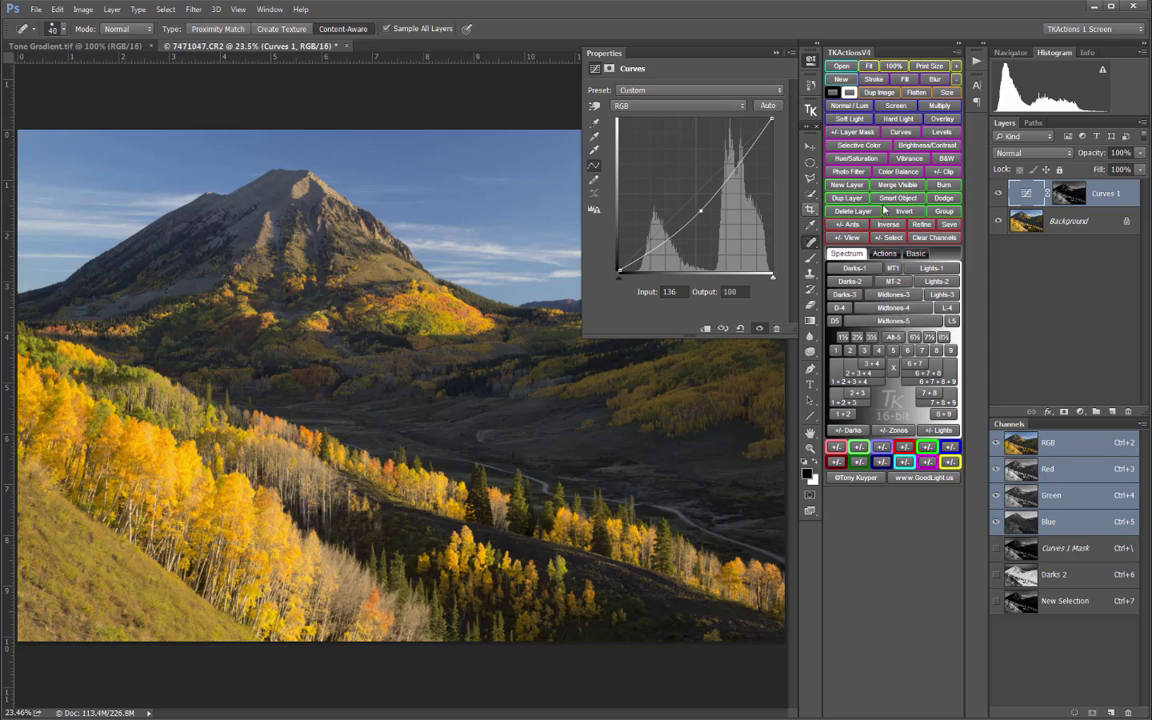
pyautogui.click(1024, 195)
pyautogui.click(862, 212)
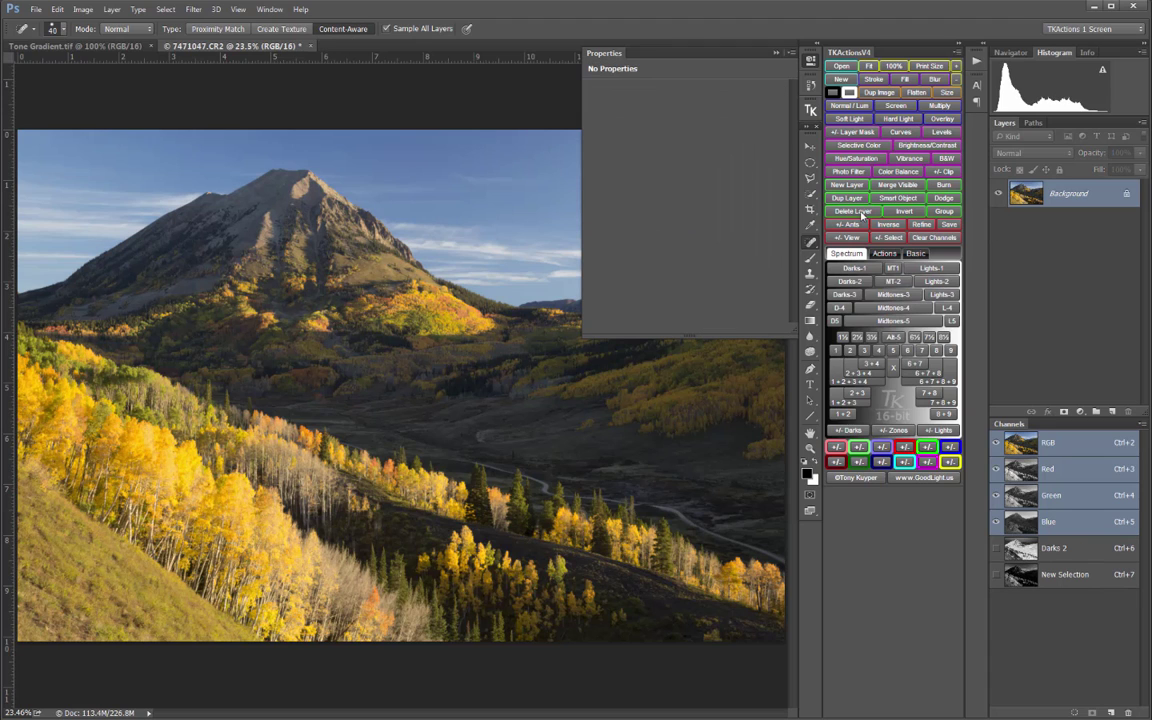
pyautogui.click(810, 64)
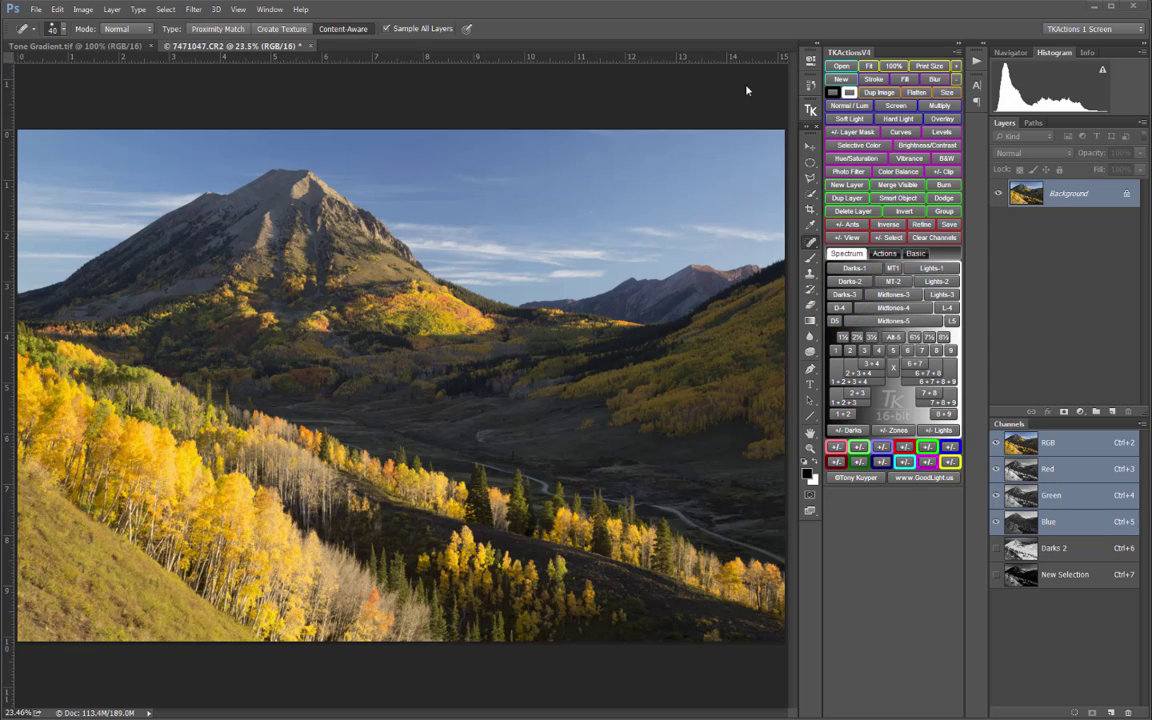
# On Tone Gradient.tif, step through Lights-1, Lights-2, Lights-3, L-4 and L-5 selections.
pyautogui.click(115, 46)
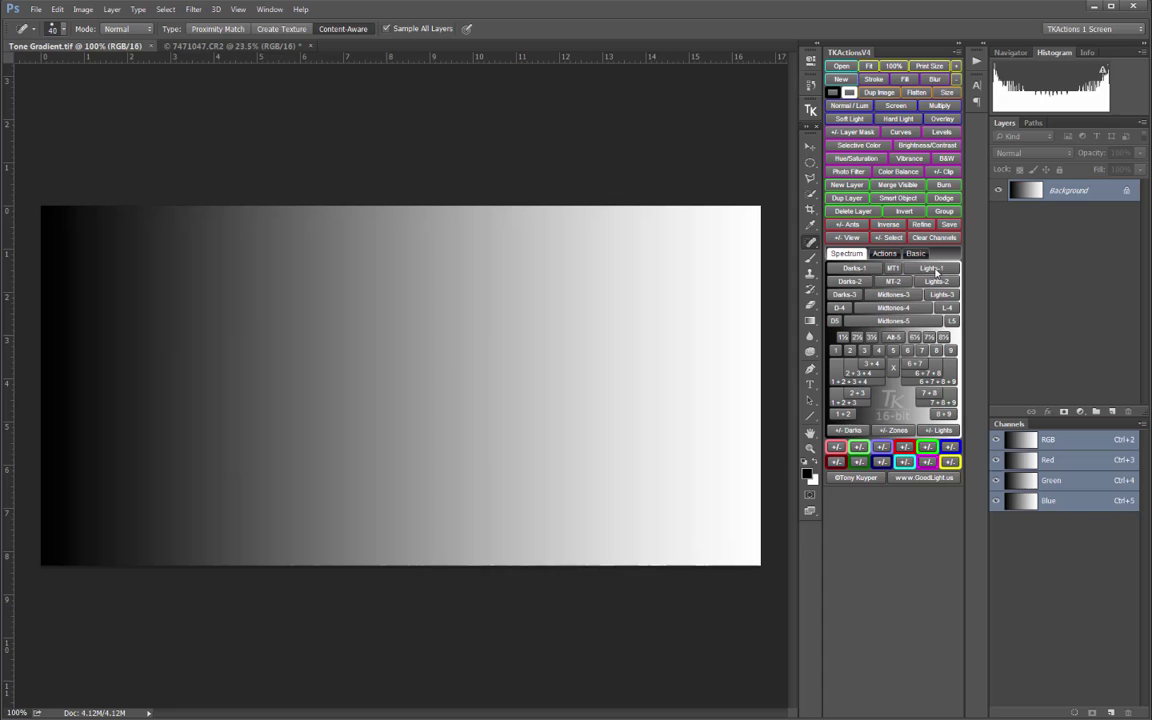
pyautogui.click(931, 270)
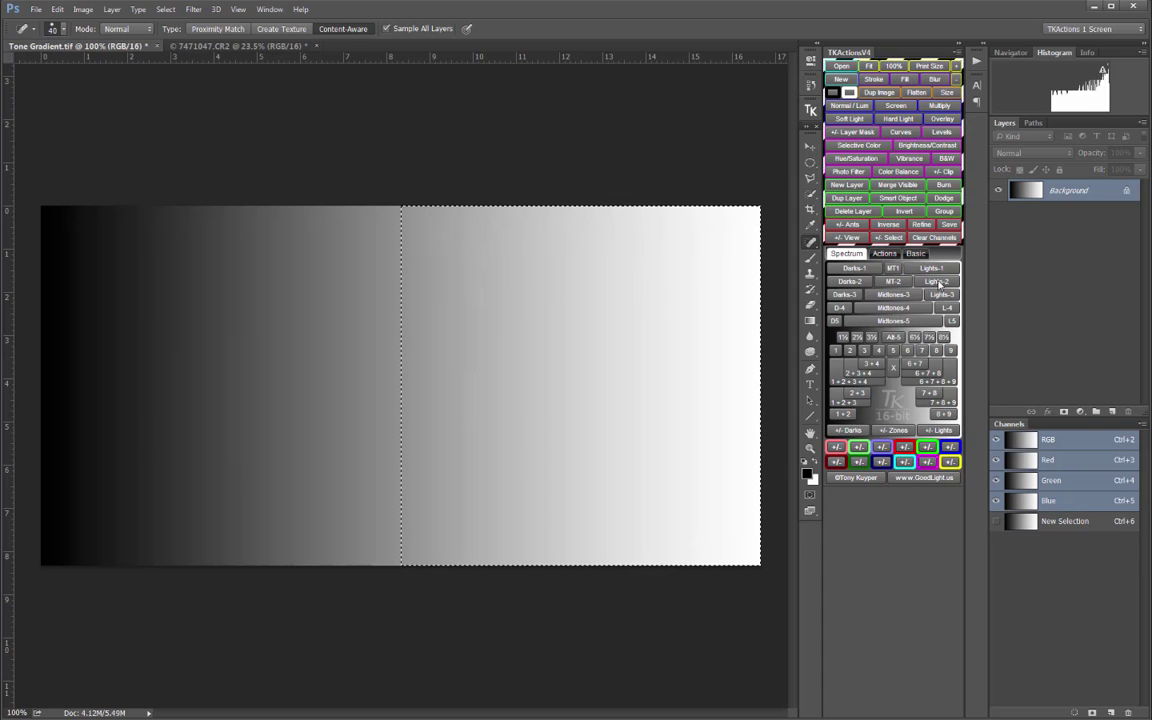
pyautogui.click(937, 283)
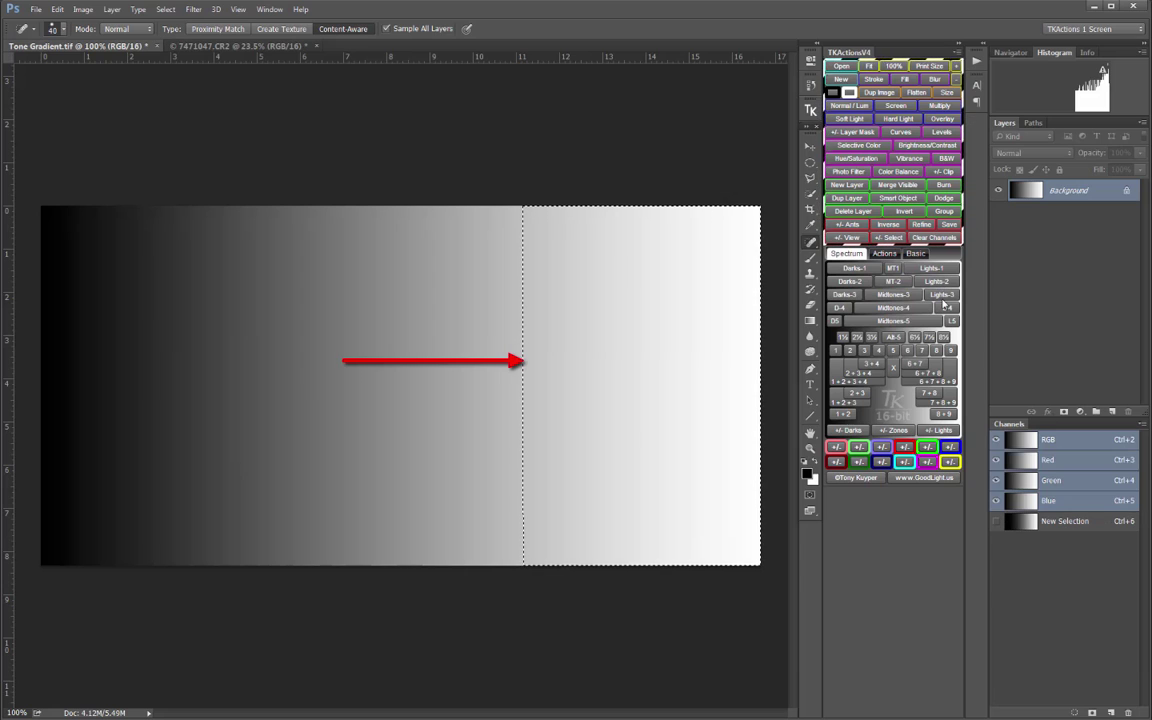
pyautogui.click(945, 297)
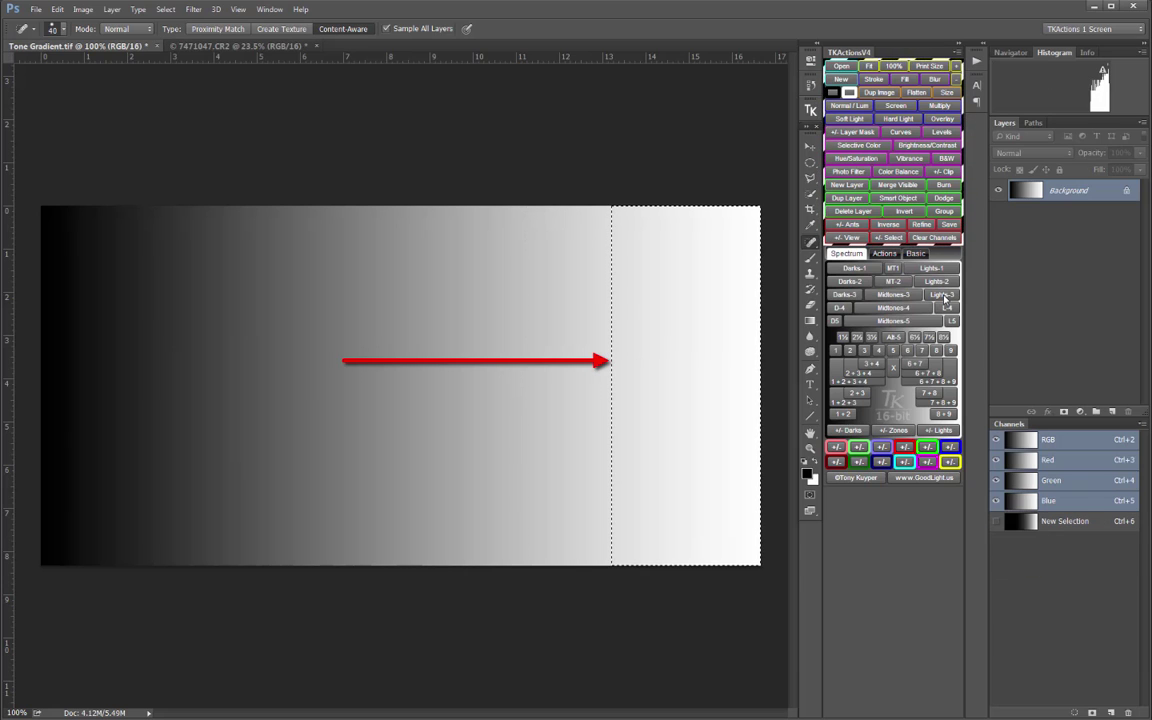
pyautogui.click(949, 310)
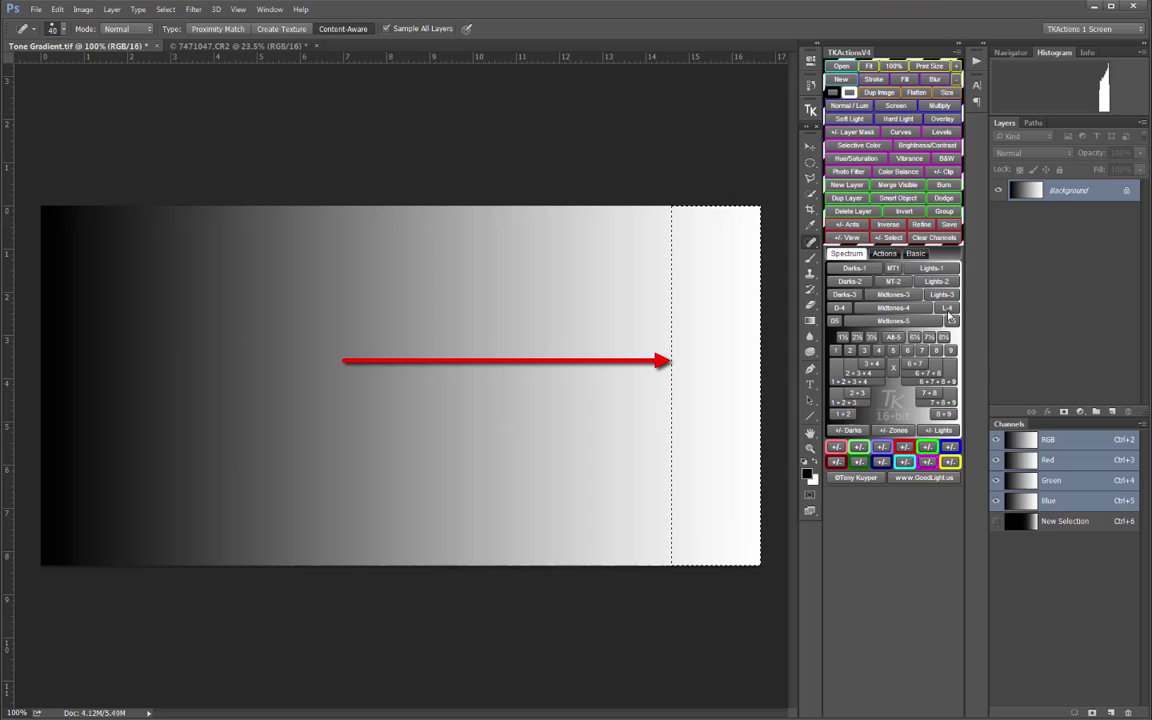
pyautogui.click(952, 321)
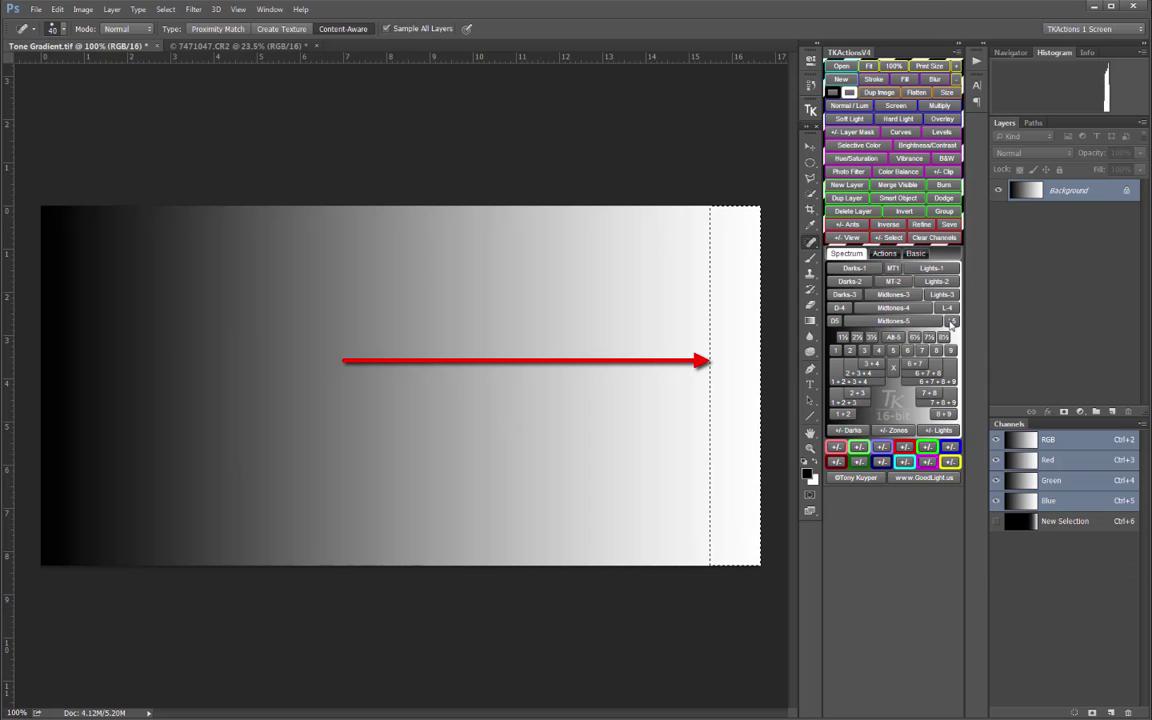
# Step the gradient through Darks-1, Darks-2, Darks-3 and D-5, then load MT-1 midtones.
pyautogui.click(862, 270)
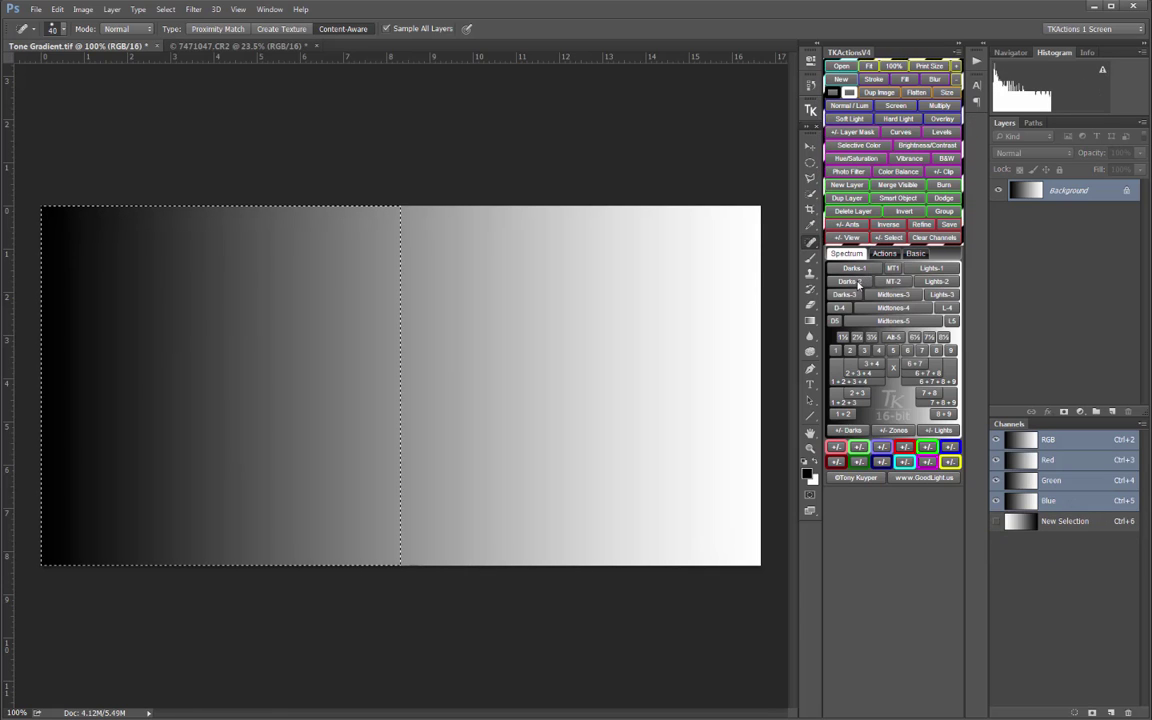
pyautogui.click(857, 282)
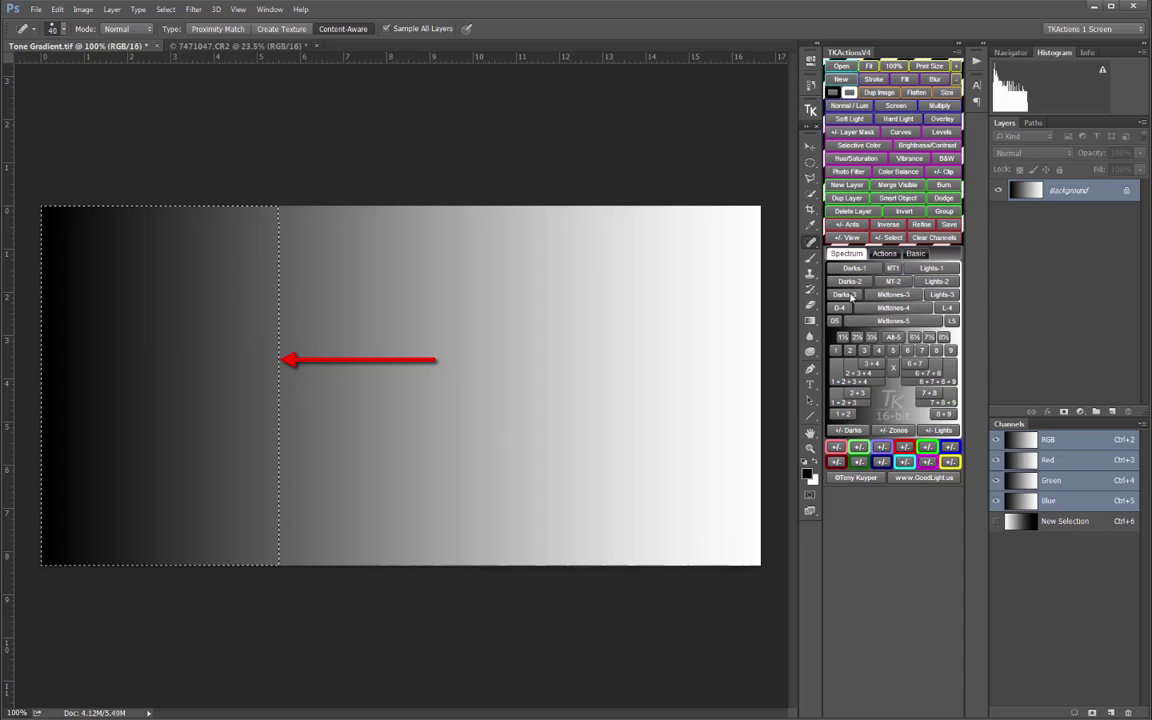
pyautogui.click(847, 295)
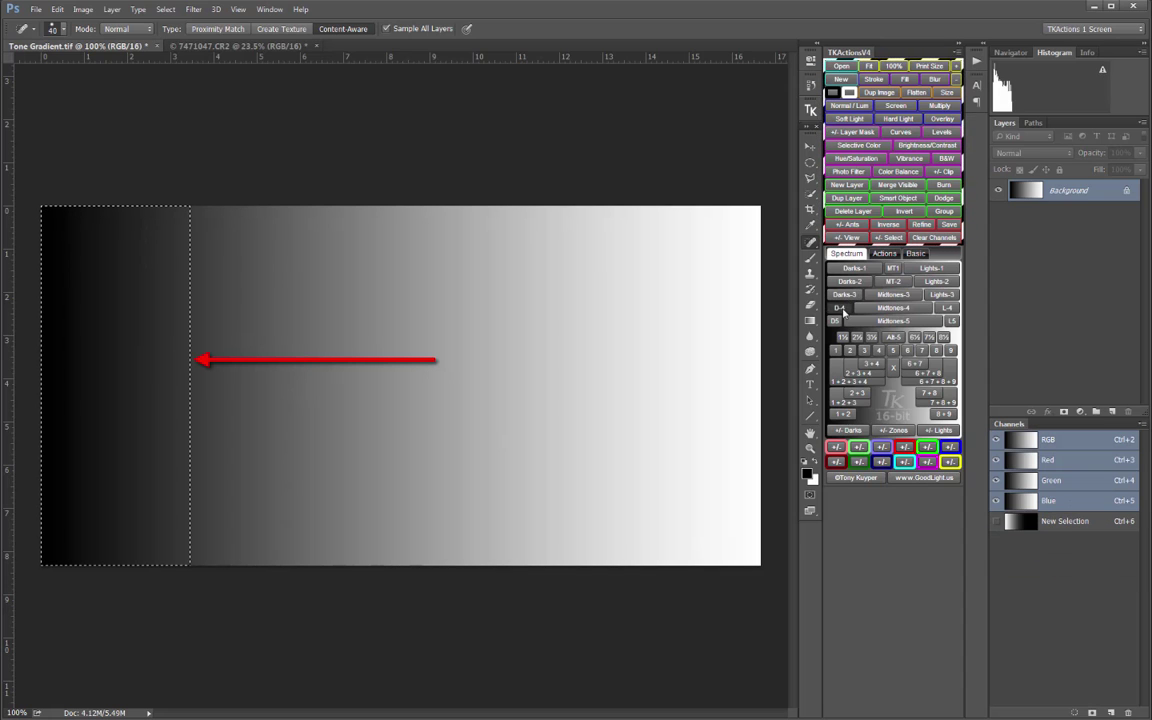
pyautogui.click(838, 322)
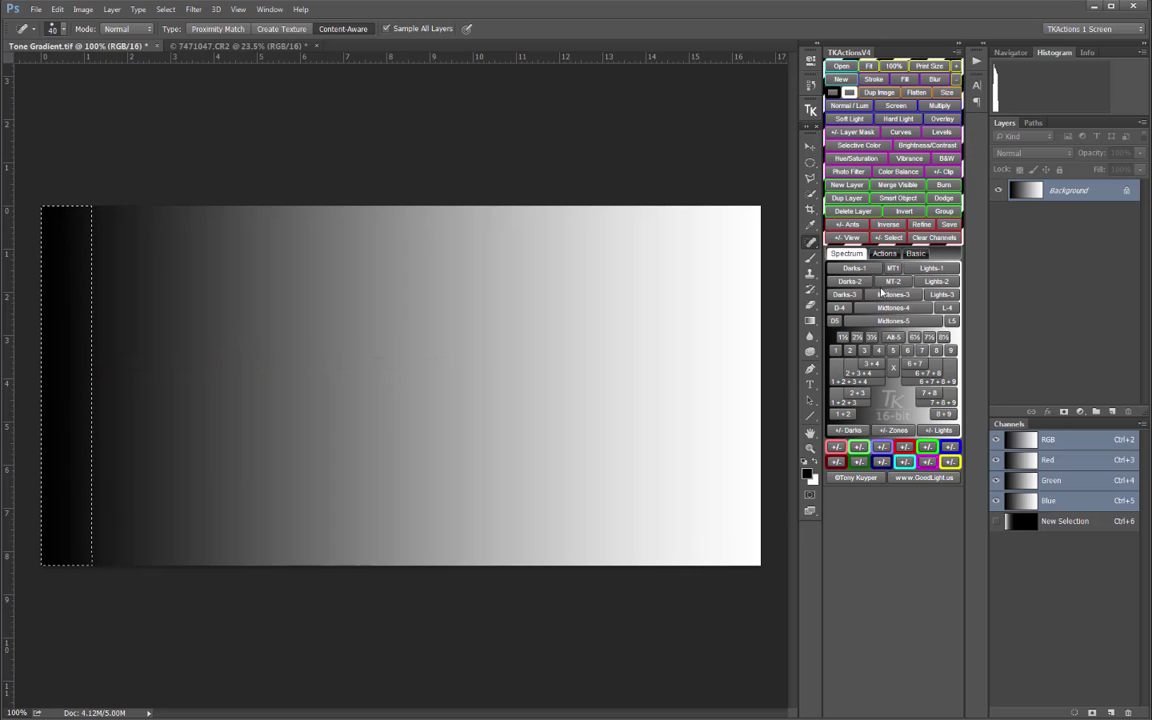
pyautogui.click(893, 270)
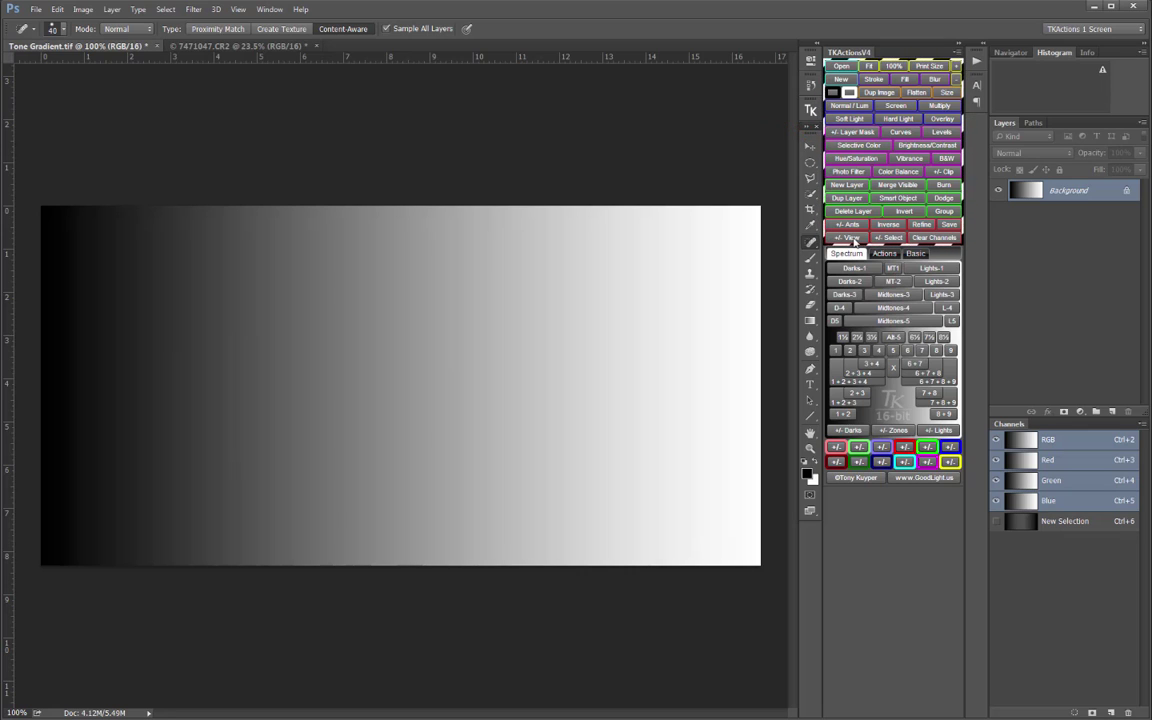
pyautogui.click(850, 238)
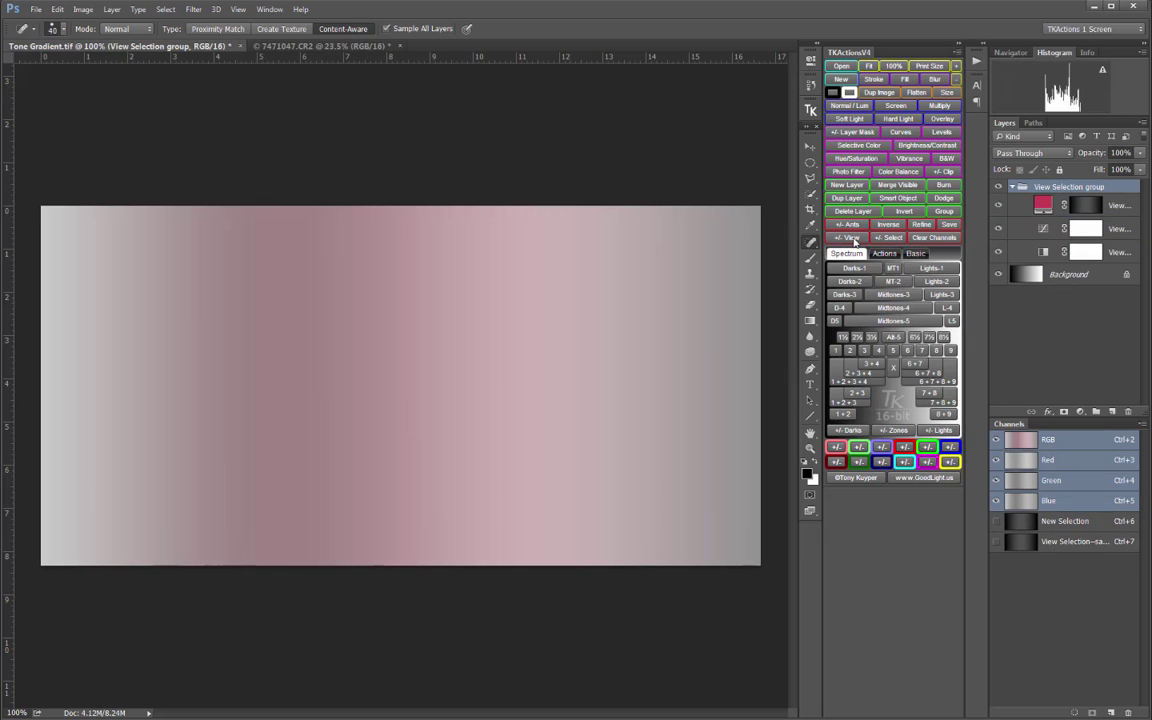
pyautogui.click(850, 238)
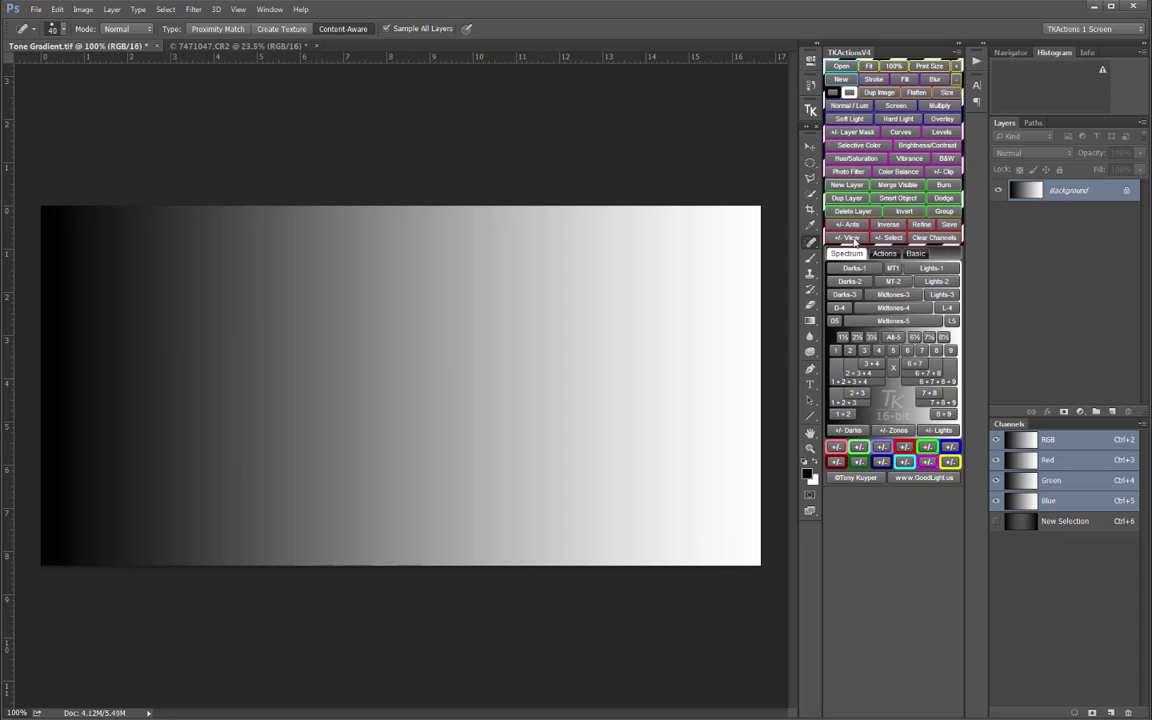
# Load the MT-2, Midtones-4 and Midtones-5 selections on the gradient, widening each midtone band.
pyautogui.click(892, 285)
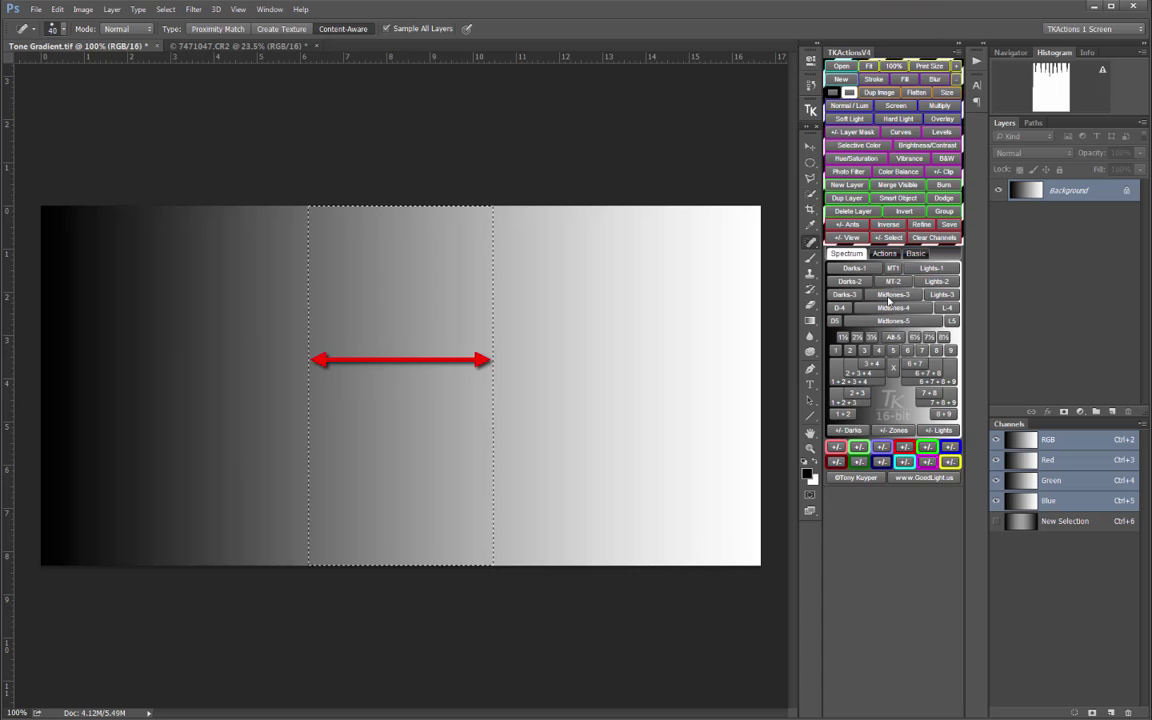
pyautogui.click(888, 308)
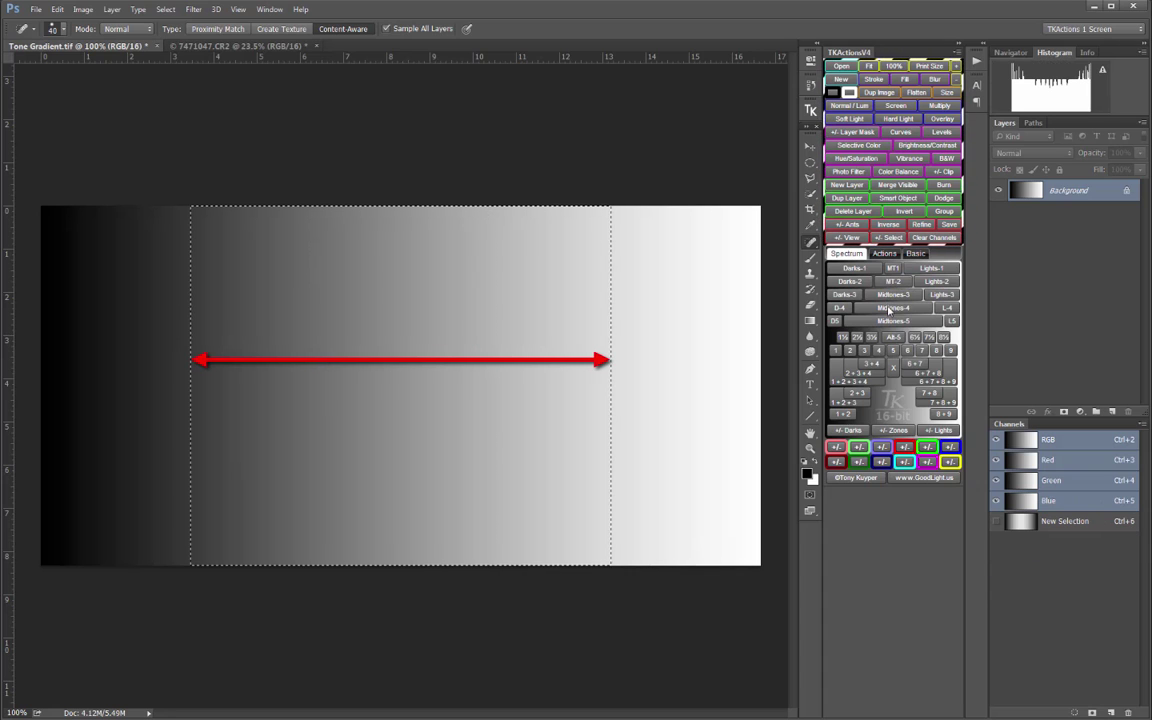
pyautogui.click(886, 321)
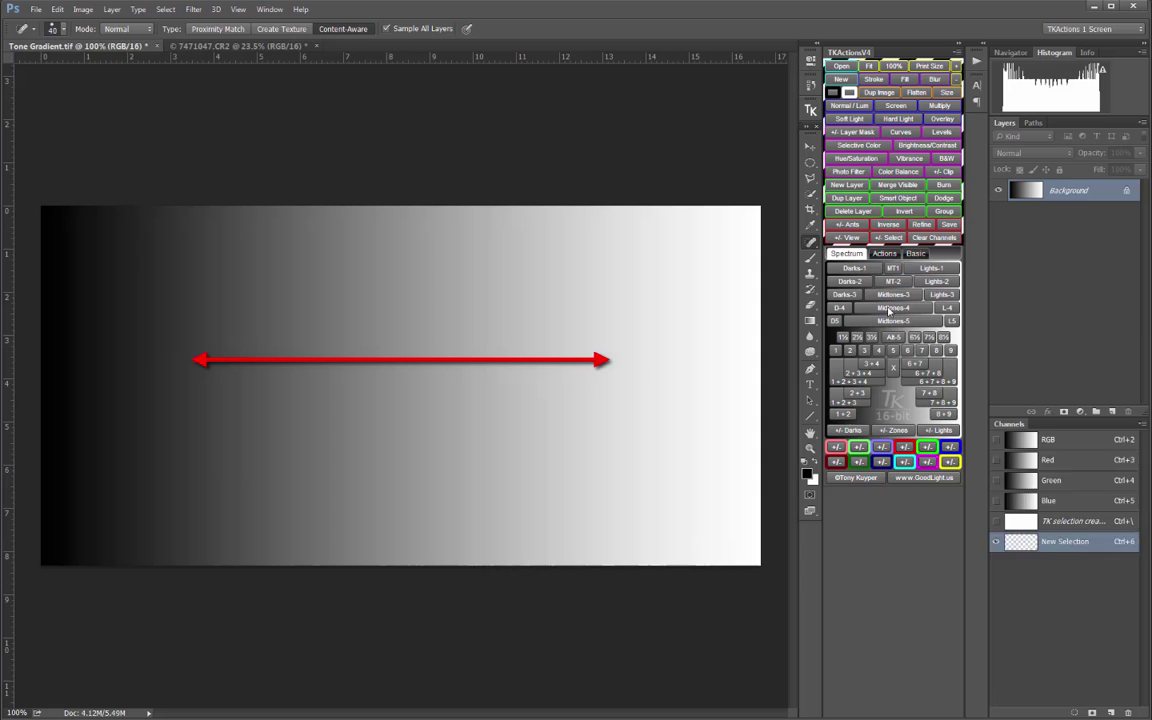